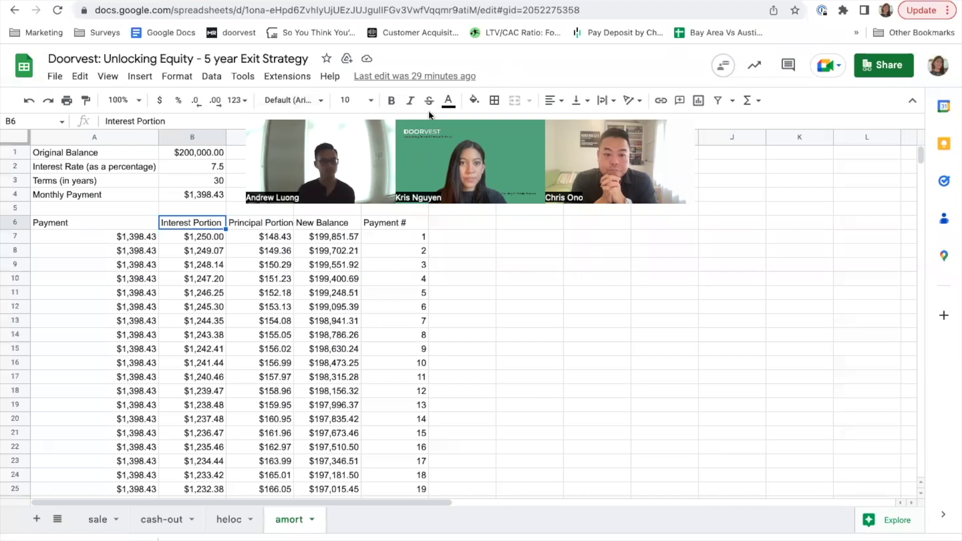
Open the cash-out sheet and review its purchase price, interest rate and appreciation rate inputs
{"action": "left_click", "coordinate": [95, 209]}
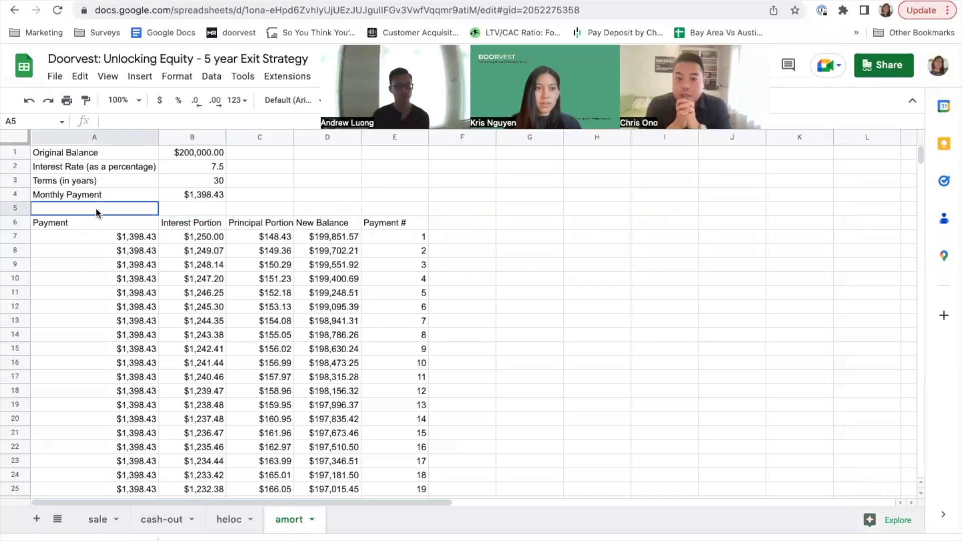
{"action": "left_click", "coordinate": [165, 521]}
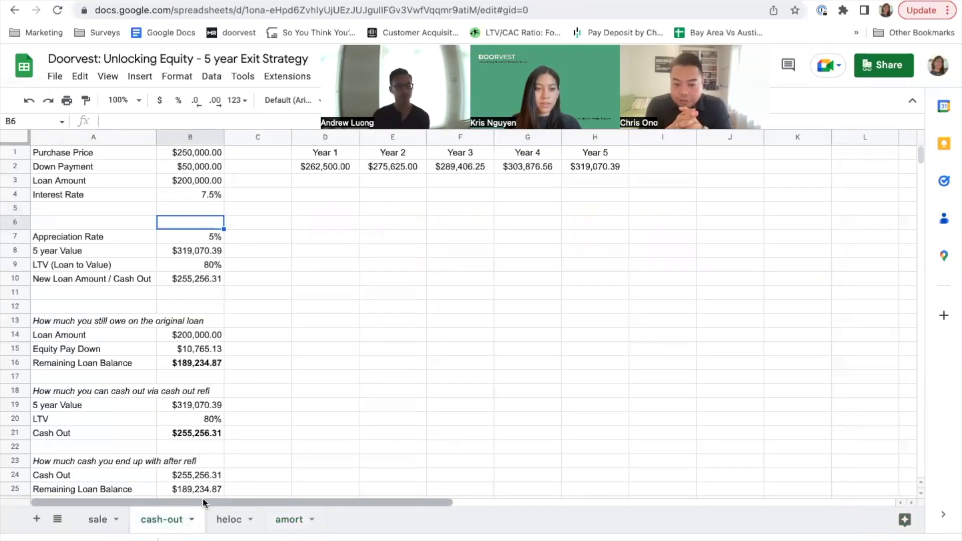
{"action": "left_click", "coordinate": [100, 152]}
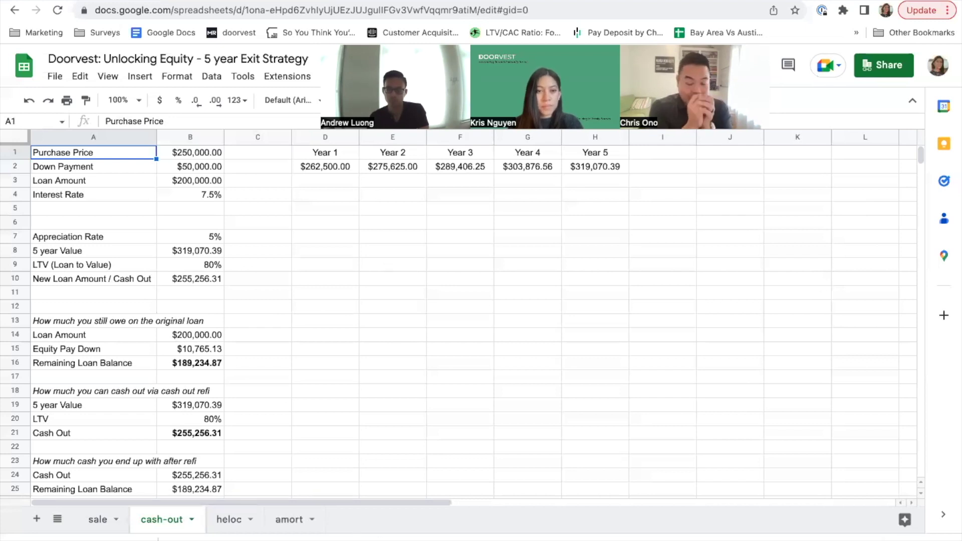
{"action": "left_click", "coordinate": [199, 194]}
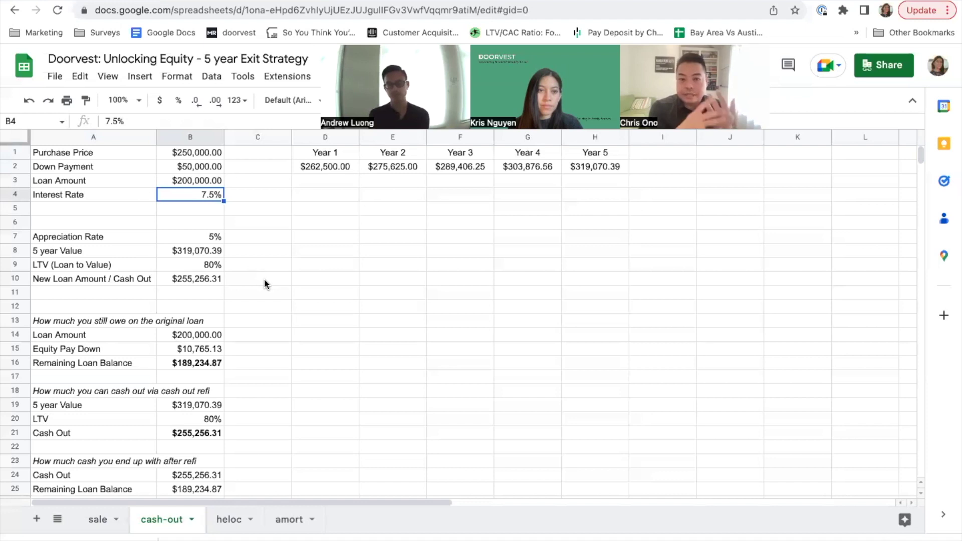
{"action": "left_click", "coordinate": [173, 236]}
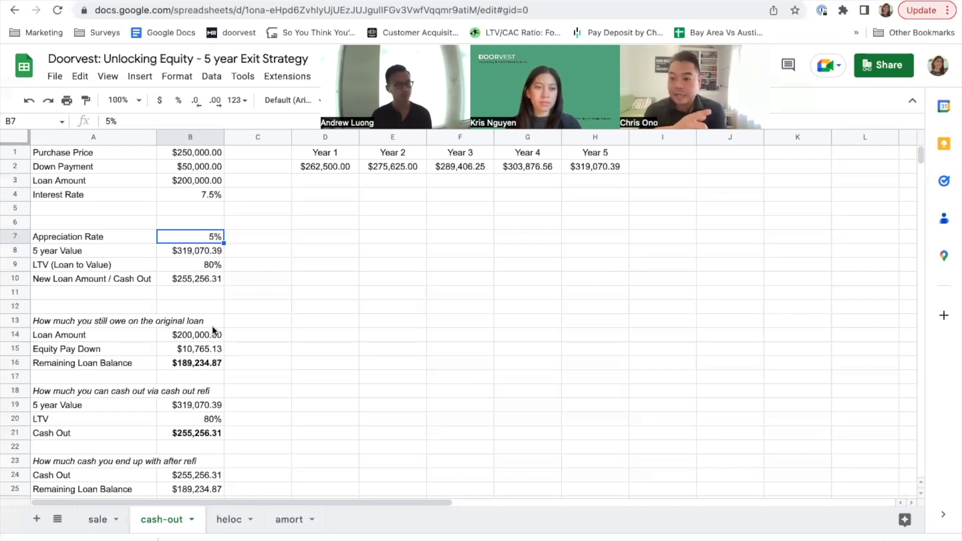
{"action": "left_click", "coordinate": [204, 194]}
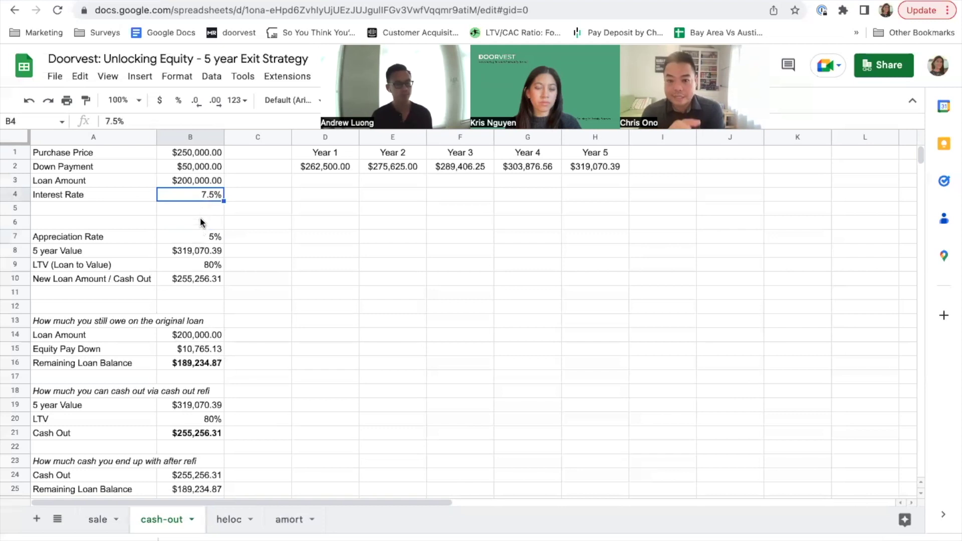
Open the amort sheet and inspect the loan's interest rate, term and monthly payment formula
{"action": "left_click", "coordinate": [295, 522]}
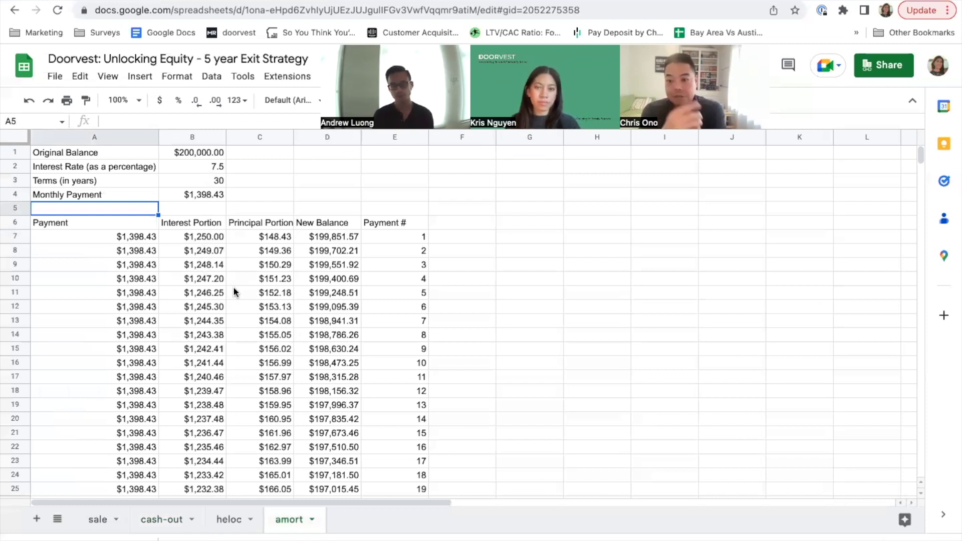
{"action": "left_click", "coordinate": [440, 293]}
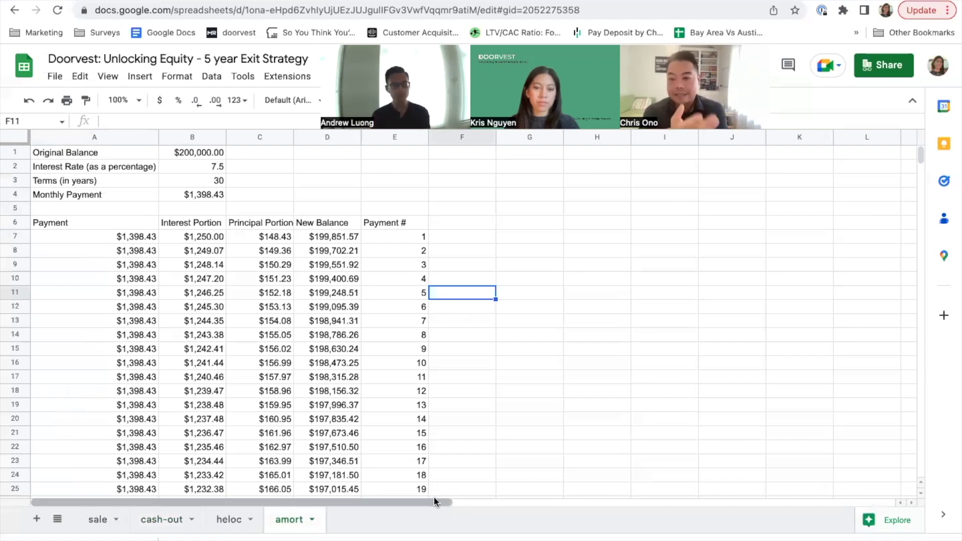
{"action": "left_click", "coordinate": [205, 170]}
{"action": "left_click", "coordinate": [206, 181]}
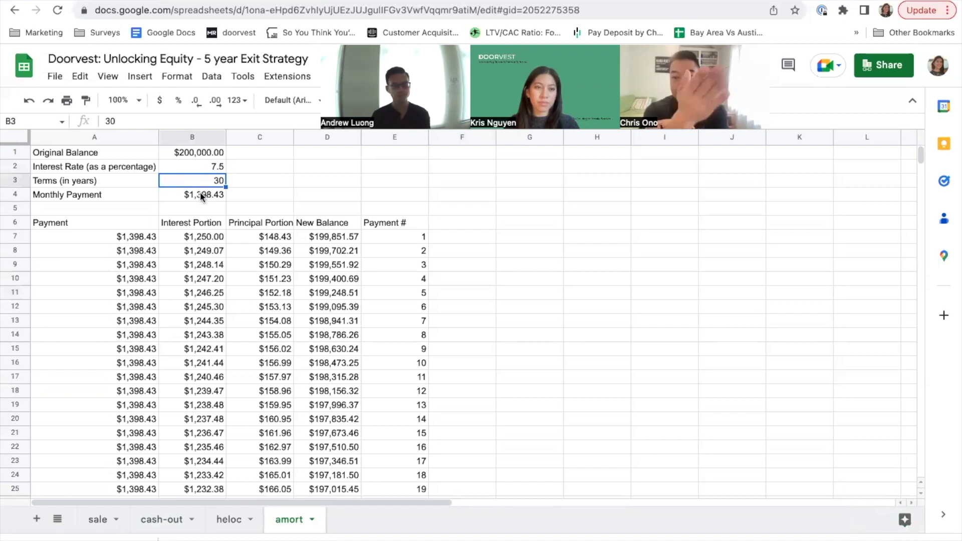
{"action": "left_click", "coordinate": [200, 191]}
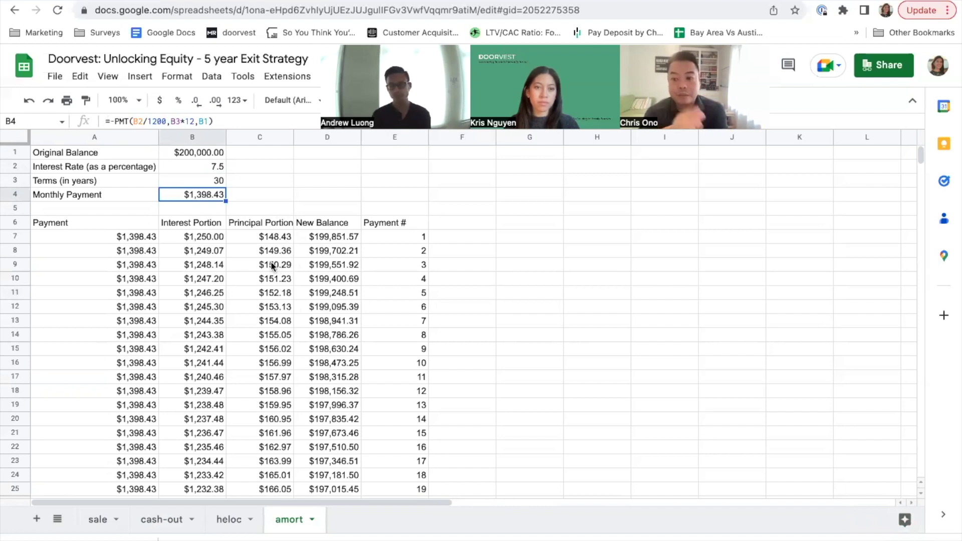
Examine the amortization schedule's interest, principal and new balance across the first years of payments
{"action": "scroll", "coordinate": [271, 262], "scroll_direction": "down", "scroll_amount": 5}
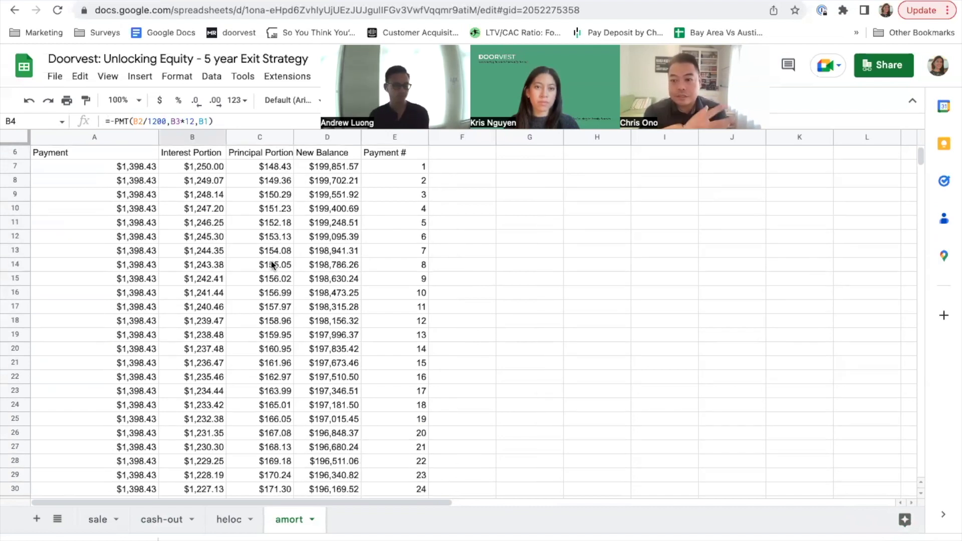
{"action": "left_click", "coordinate": [388, 251]}
{"action": "scroll", "coordinate": [392, 266], "scroll_direction": "down", "scroll_amount": 2}
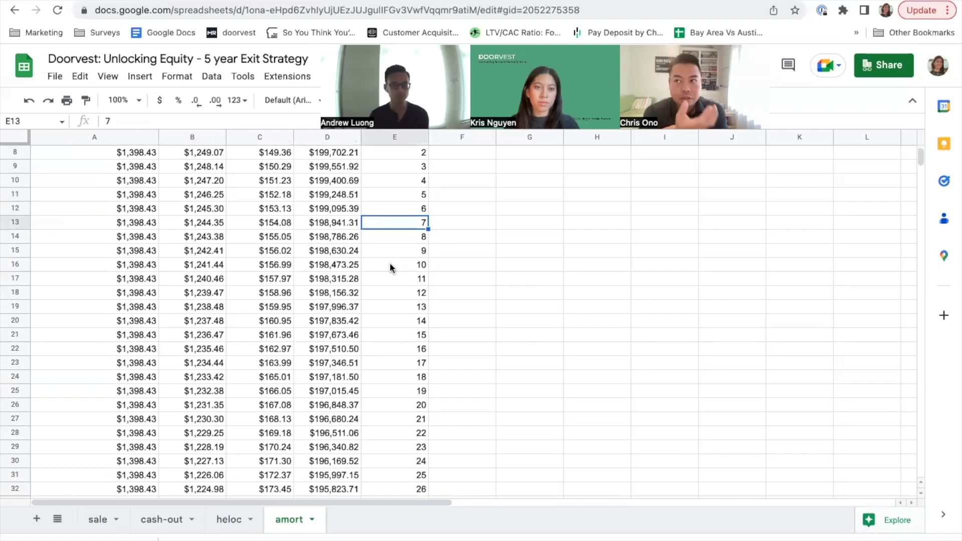
{"action": "scroll", "coordinate": [391, 267], "scroll_direction": "down", "scroll_amount": 1}
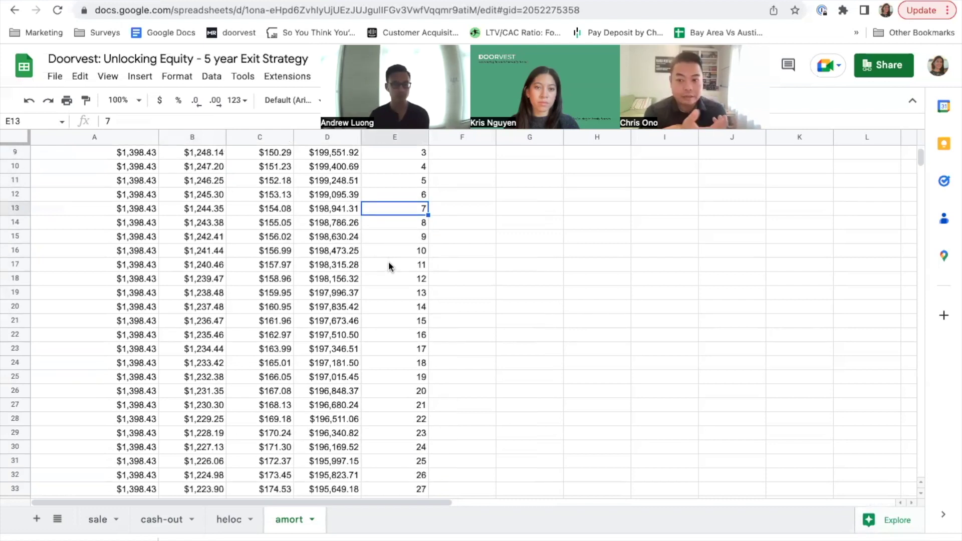
{"action": "scroll", "coordinate": [389, 265], "scroll_direction": "down", "scroll_amount": 1}
{"action": "scroll", "coordinate": [389, 265], "scroll_direction": "down", "scroll_amount": 3}
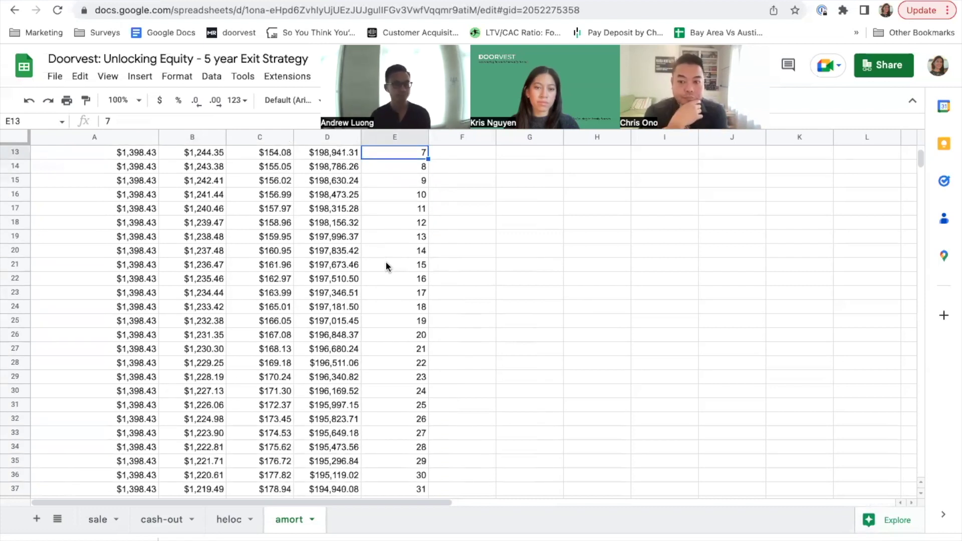
{"action": "scroll", "coordinate": [387, 266], "scroll_direction": "down", "scroll_amount": 4}
{"action": "scroll", "coordinate": [386, 264], "scroll_direction": "down", "scroll_amount": 3}
{"action": "scroll", "coordinate": [385, 261], "scroll_direction": "up", "scroll_amount": 5}
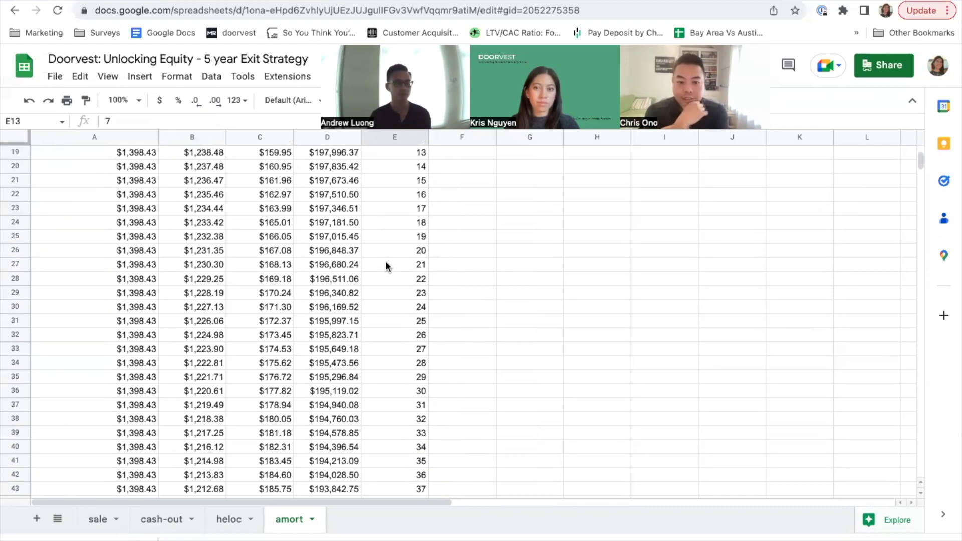
Return to the cash-out sheet and enlarge the page for easier reading
{"action": "left_click", "coordinate": [162, 519]}
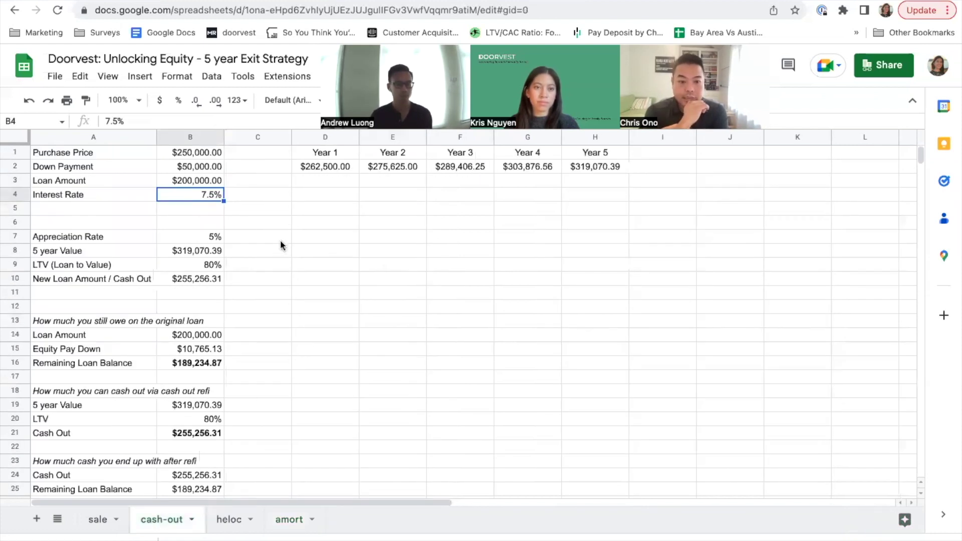
{"action": "left_click", "coordinate": [258, 238]}
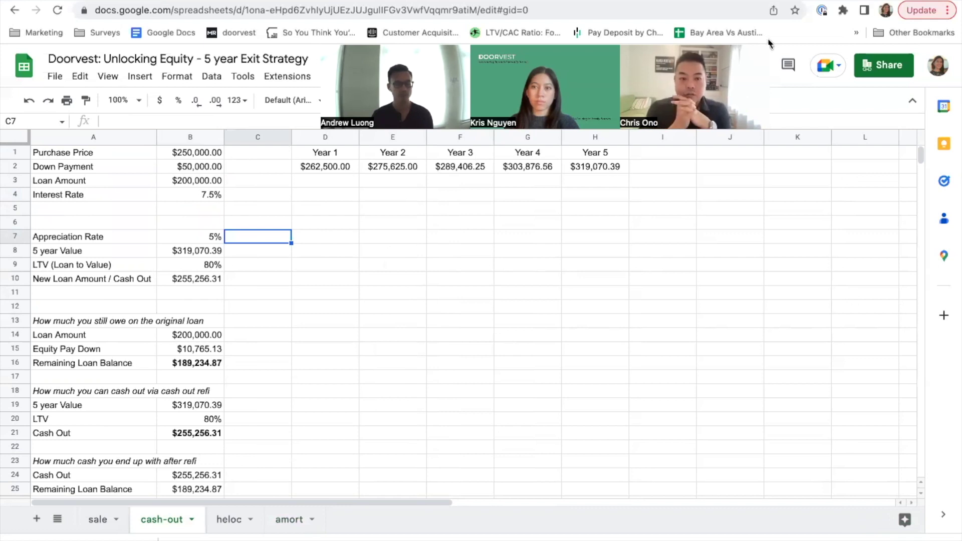
{"action": "left_click", "coordinate": [521, 297]}
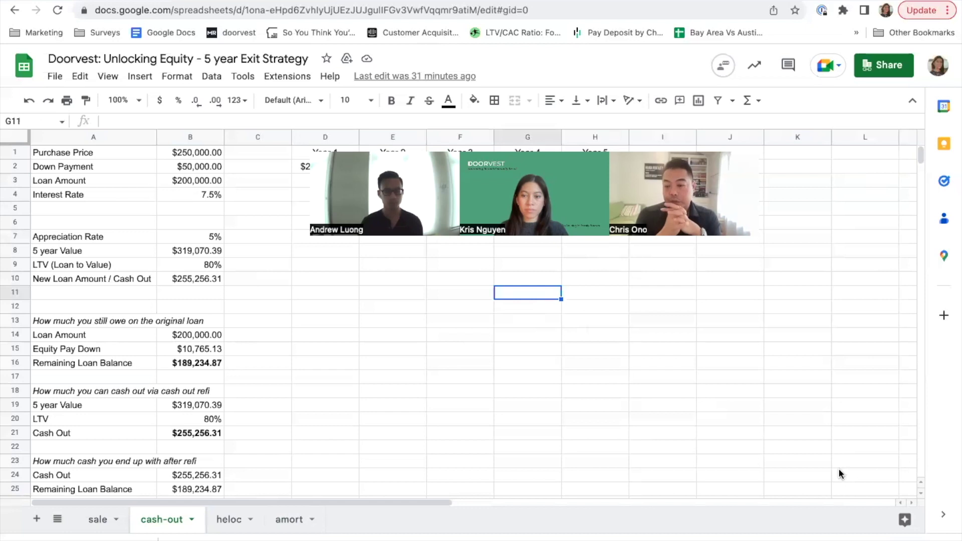
{"action": "key", "text": "ctrl+plus"}
{"action": "left_click", "coordinate": [460, 207]}
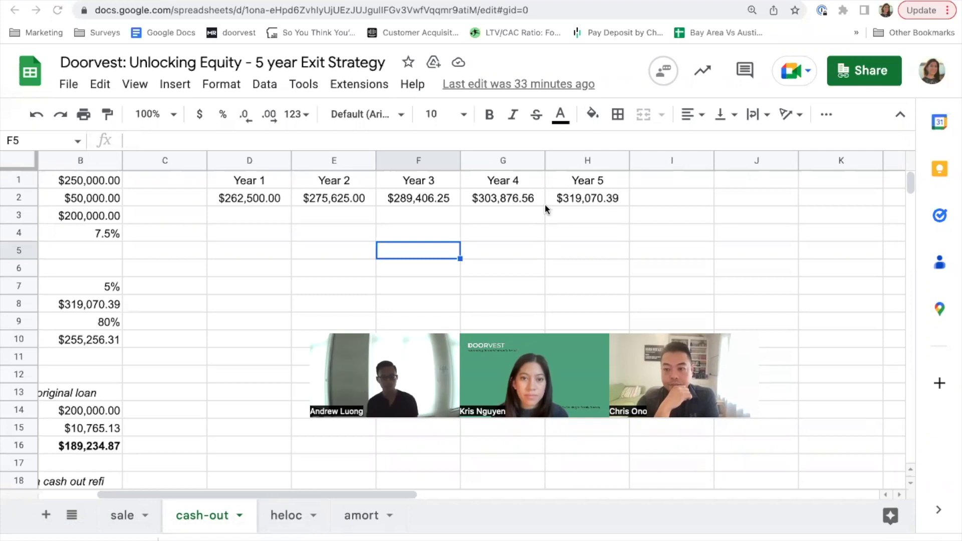
Bring the selection back to the Purchase Price label in cell A1 of the cash-out sheet
{"action": "left_click", "coordinate": [531, 218]}
{"action": "key", "text": "Left"}
{"action": "key", "text": "Left"}
{"action": "key", "text": "Left"}
{"action": "key", "text": "Left"}
{"action": "key", "text": "Left"}
{"action": "key", "text": "Left"}
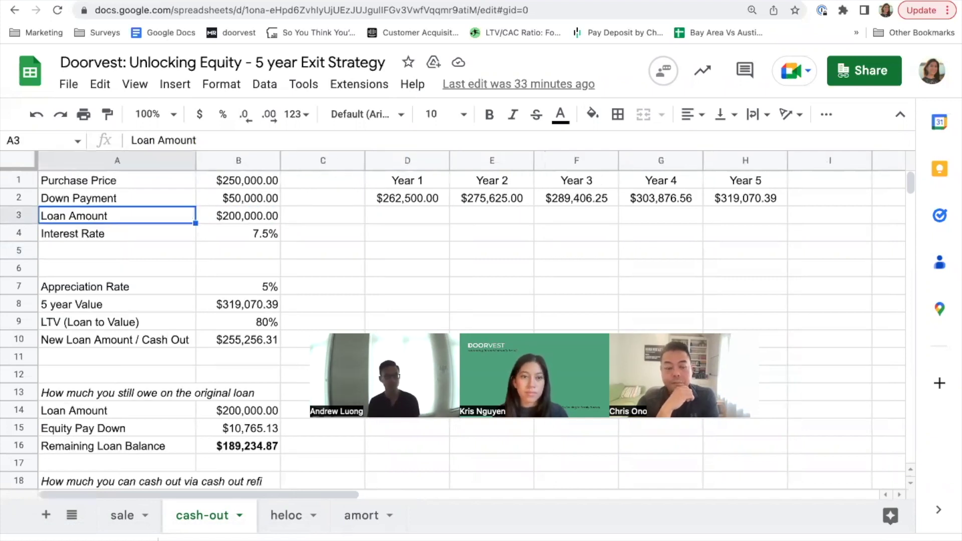
{"action": "key", "text": "Up"}
{"action": "key", "text": "Up"}
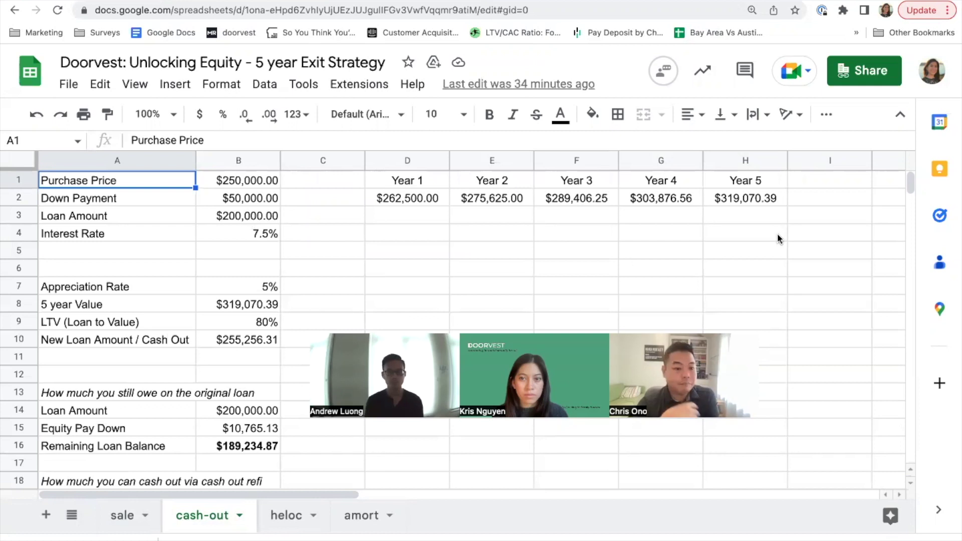
Inspect the 5 year value, loan-to-value and new loan amount cells in B8 to B10
{"action": "left_click", "coordinate": [231, 301]}
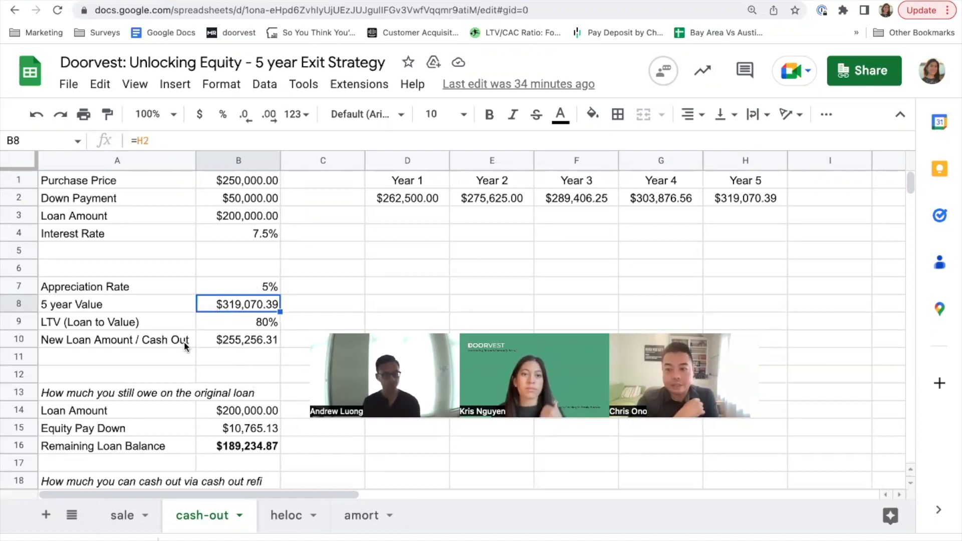
{"action": "left_click", "coordinate": [216, 321]}
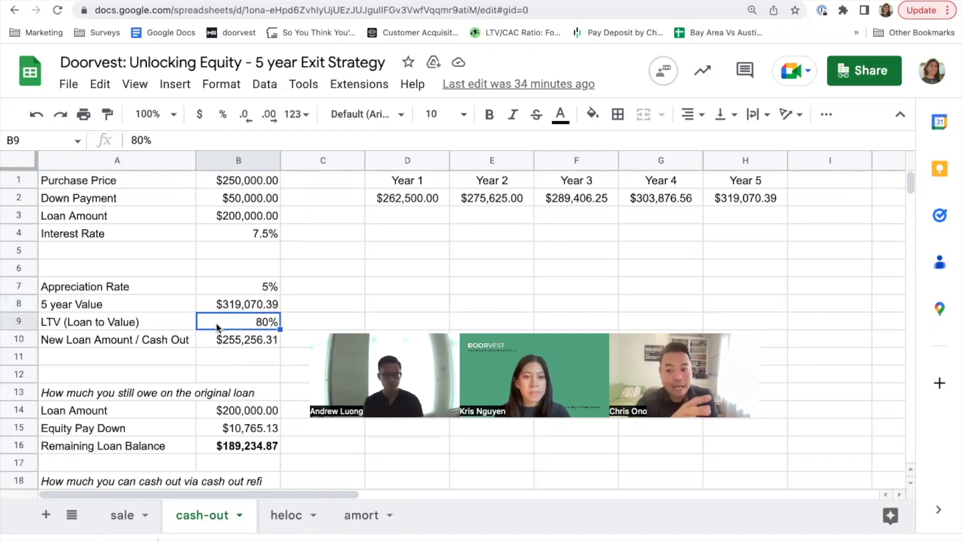
{"action": "scroll", "coordinate": [199, 346], "scroll_direction": "down", "scroll_amount": 2}
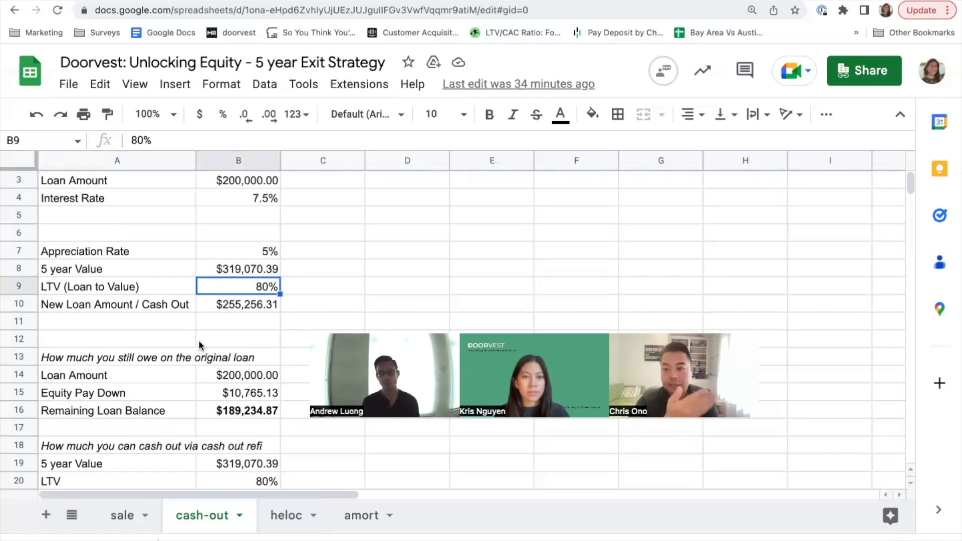
{"action": "left_click", "coordinate": [222, 307]}
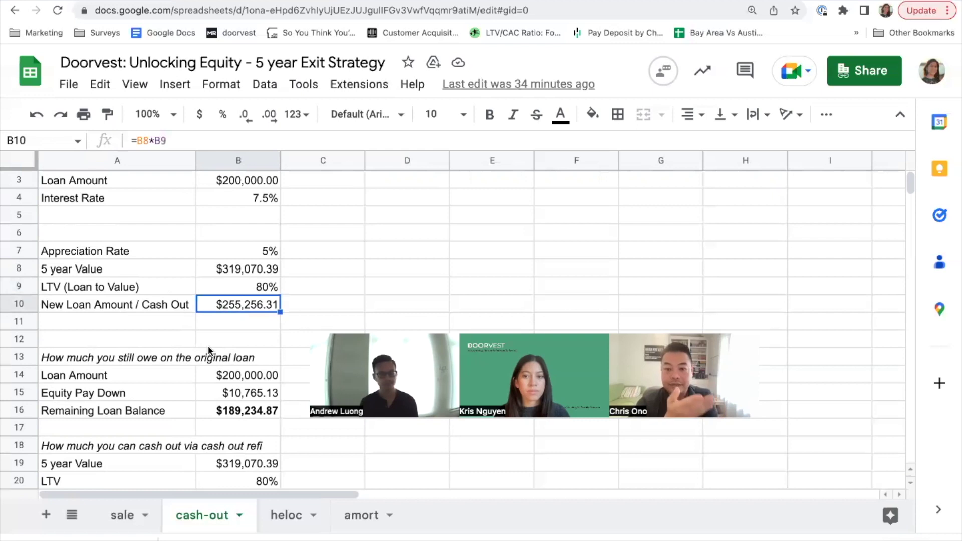
Review how much is still owed on the original loan, checking the loan amount and equity pay down formulas
{"action": "scroll", "coordinate": [208, 358], "scroll_direction": "down", "scroll_amount": 1}
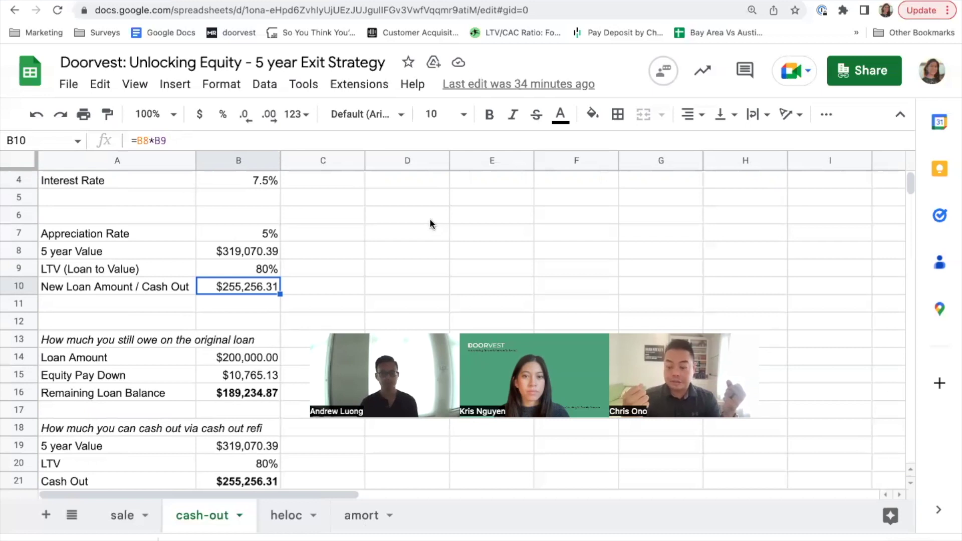
{"action": "scroll", "coordinate": [204, 408], "scroll_direction": "down", "scroll_amount": 1}
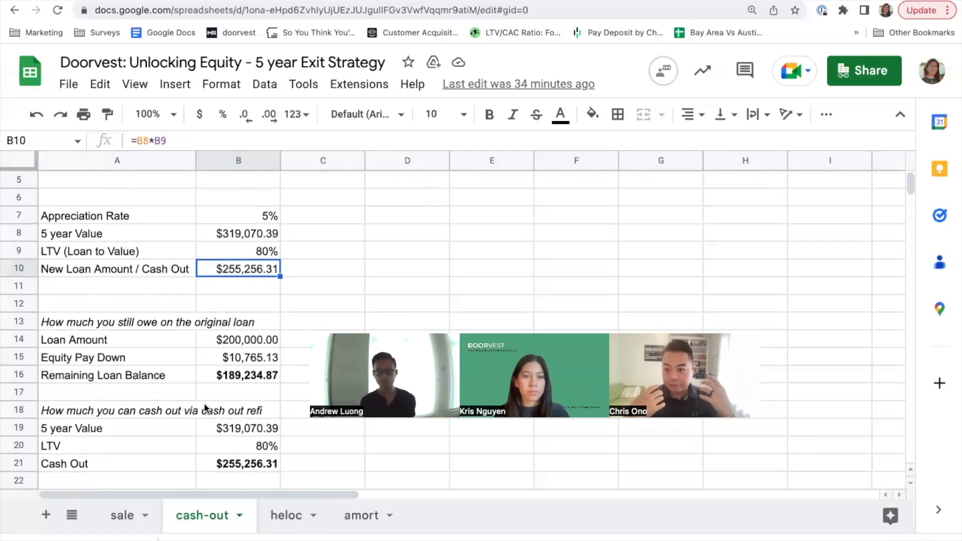
{"action": "scroll", "coordinate": [204, 407], "scroll_direction": "down", "scroll_amount": 2}
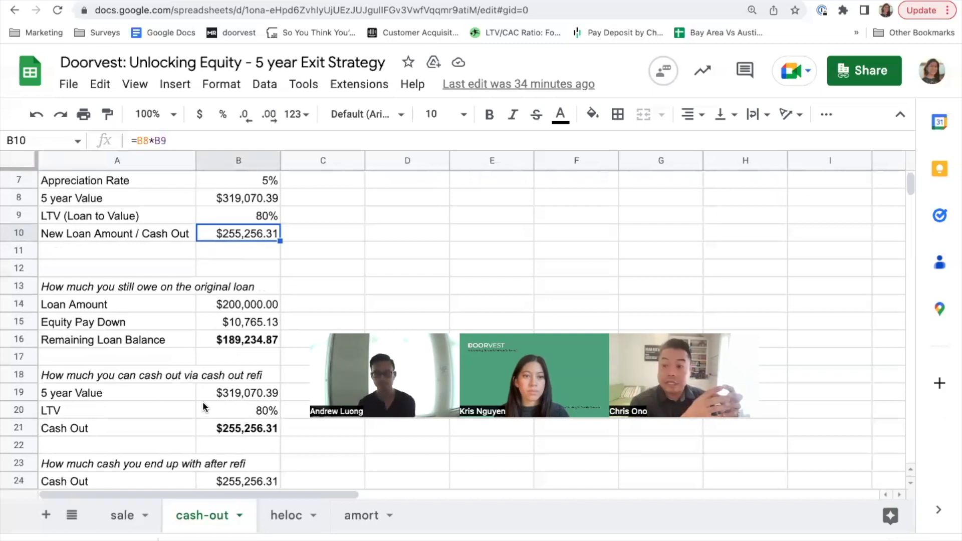
{"action": "scroll", "coordinate": [203, 401], "scroll_direction": "down", "scroll_amount": 3}
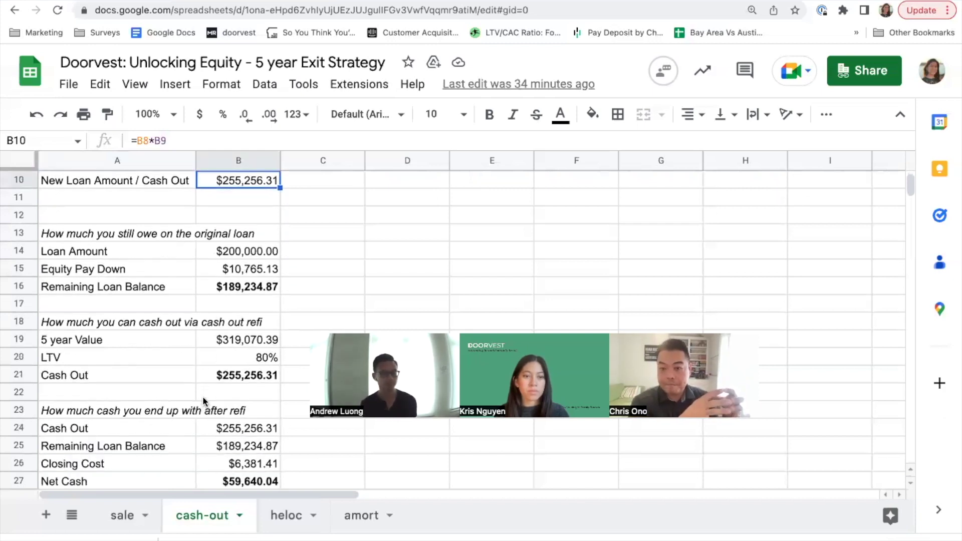
{"action": "scroll", "coordinate": [203, 396], "scroll_direction": "down", "scroll_amount": 3}
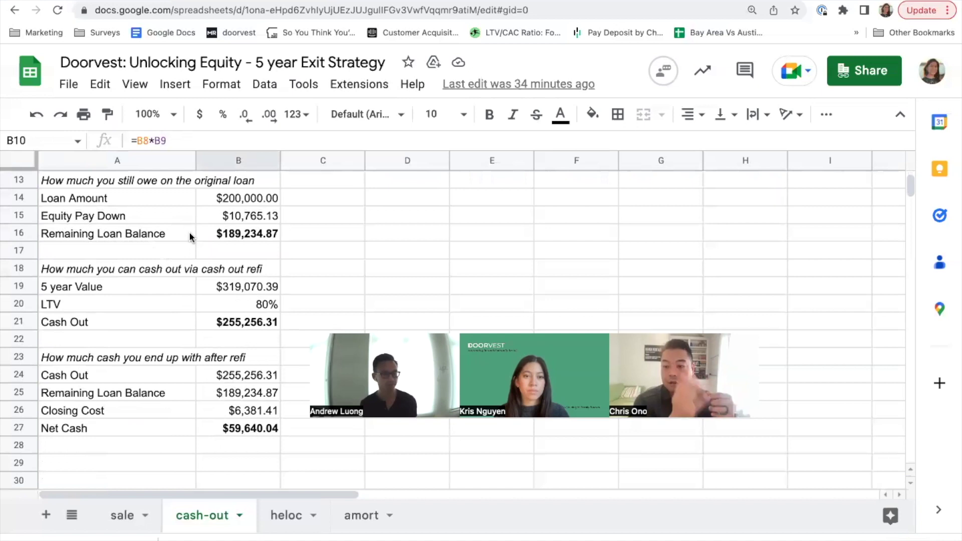
{"action": "left_click", "coordinate": [251, 203]}
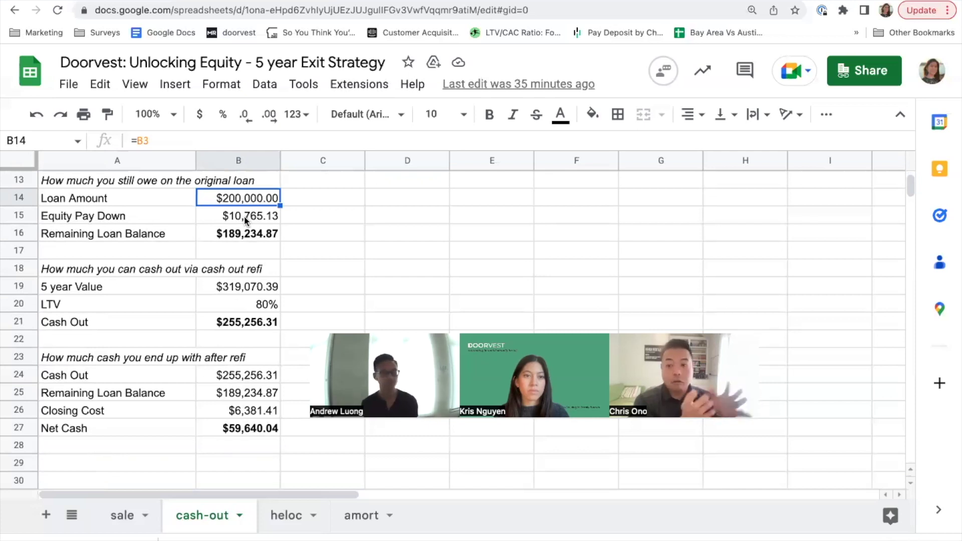
{"action": "left_click", "coordinate": [244, 215]}
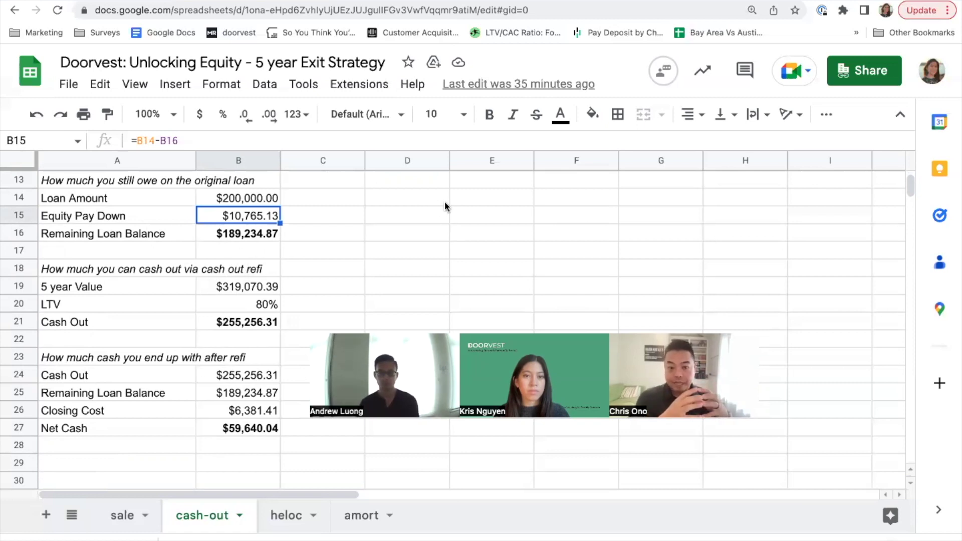
Inspect the cash-out refi amount in B21 and the net cash formula in B27
{"action": "scroll", "coordinate": [249, 296], "scroll_direction": "down", "scroll_amount": 1}
{"action": "left_click", "coordinate": [255, 269]}
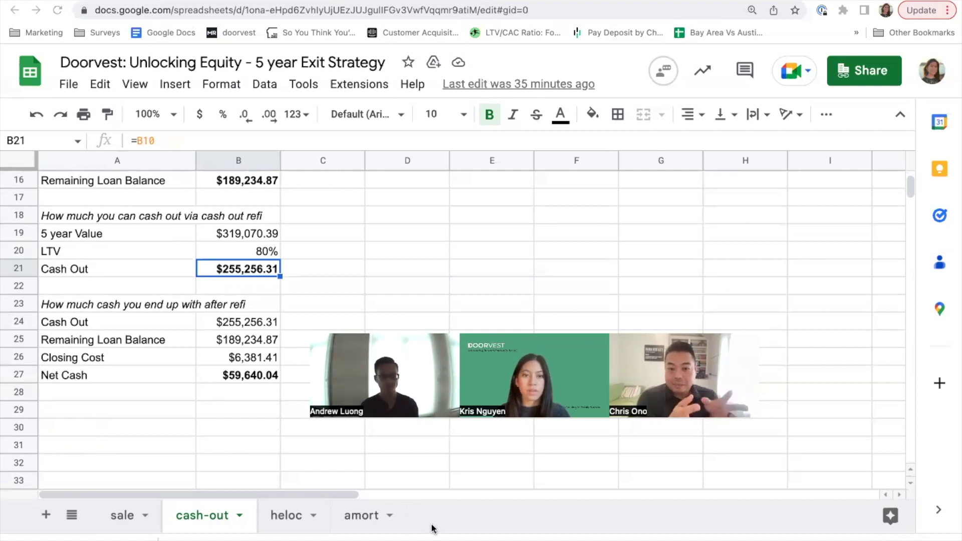
{"action": "scroll", "coordinate": [206, 312], "scroll_direction": "down", "scroll_amount": 1}
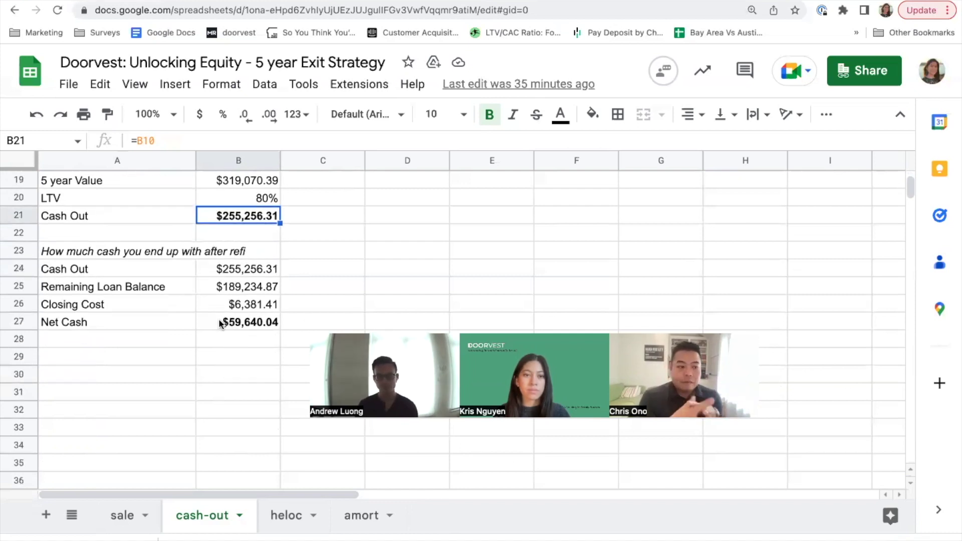
{"action": "left_click", "coordinate": [223, 322]}
{"action": "scroll", "coordinate": [172, 326], "scroll_direction": "down", "scroll_amount": 1}
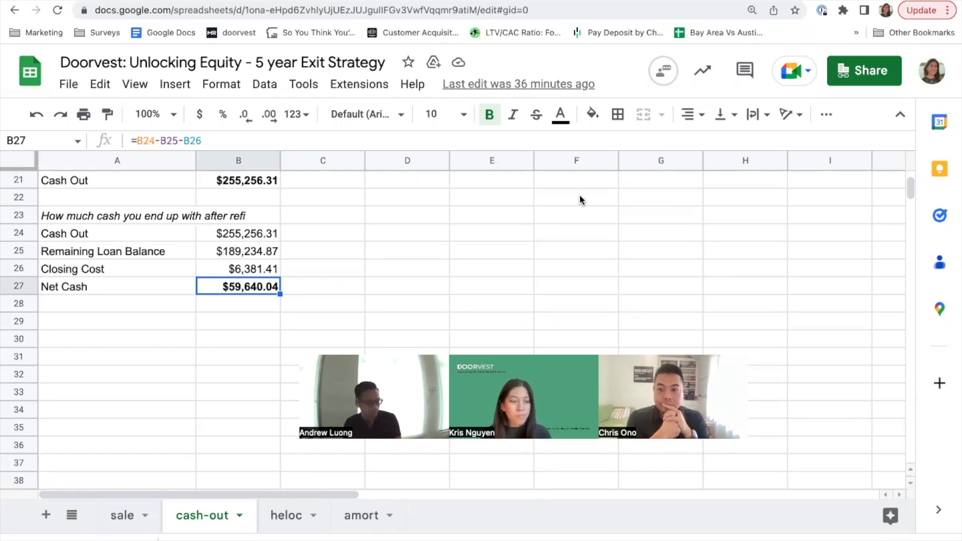
{"action": "scroll", "coordinate": [579, 194], "scroll_direction": "down", "scroll_amount": 1}
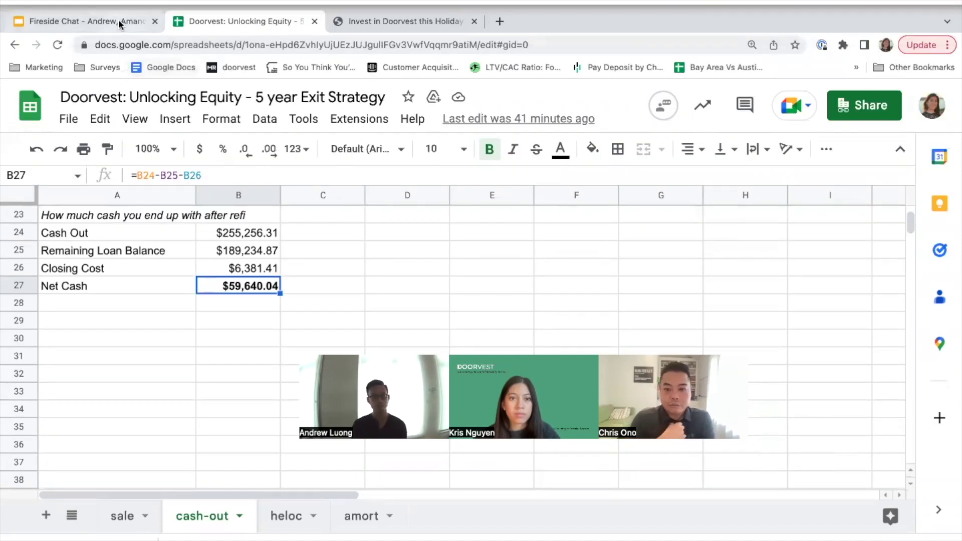
{"action": "left_click", "coordinate": [124, 22]}
{"action": "left_click", "coordinate": [256, 20]}
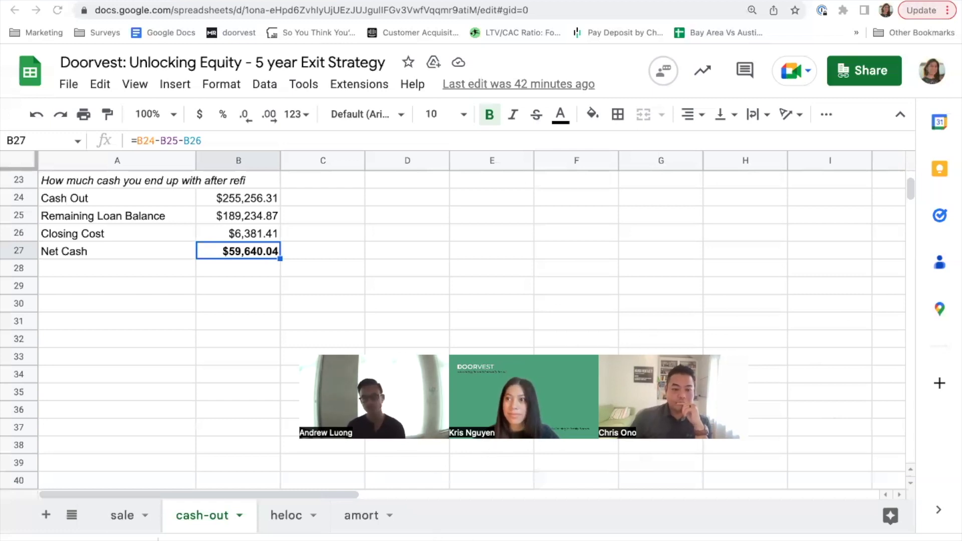
{"action": "left_click", "coordinate": [471, 211]}
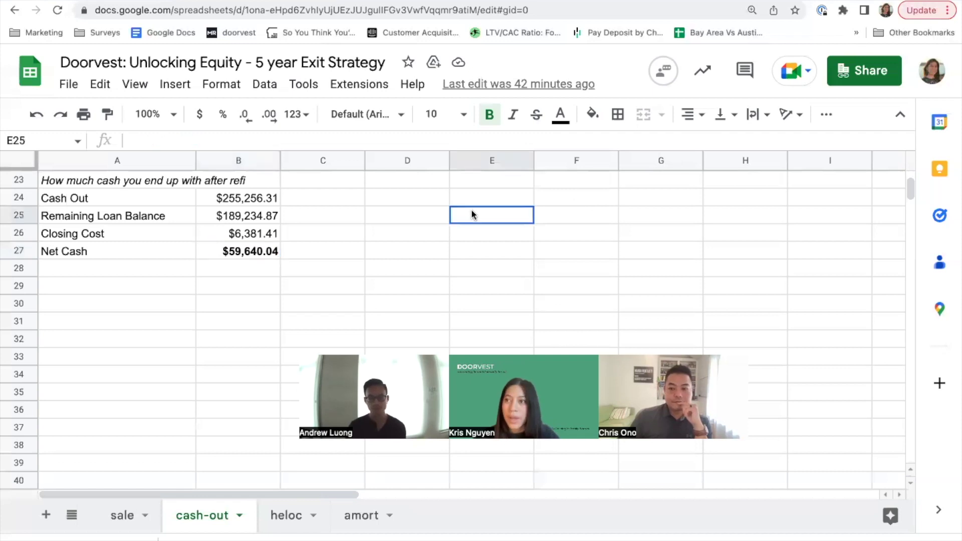